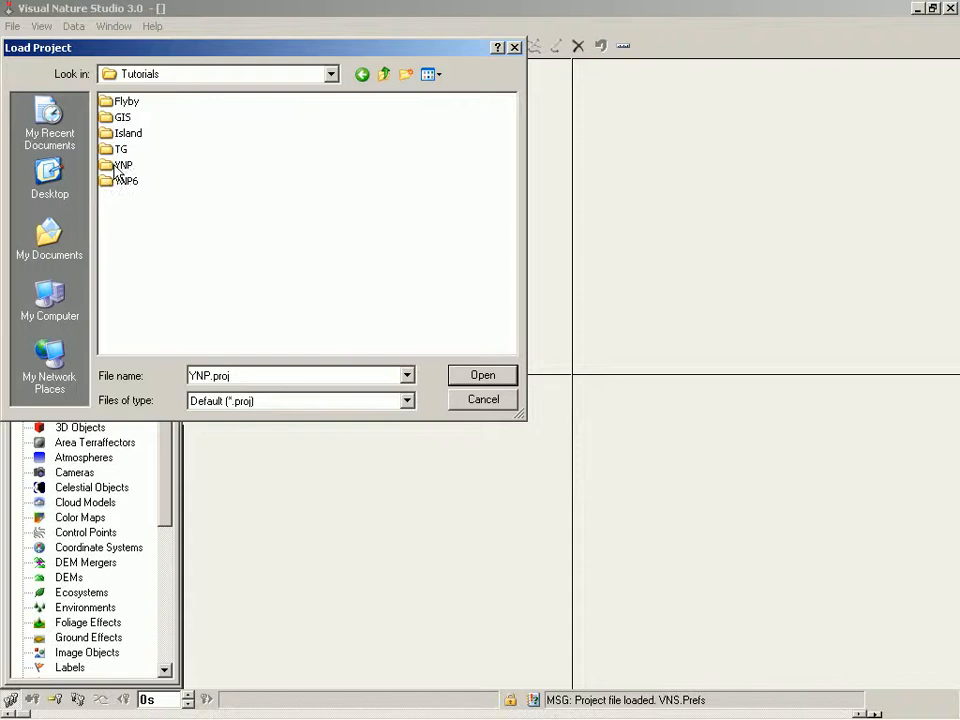
# - Load the project YNP5A.proj from the YNP folder of the Tutorials
pyautogui.doubleClick(110, 166)
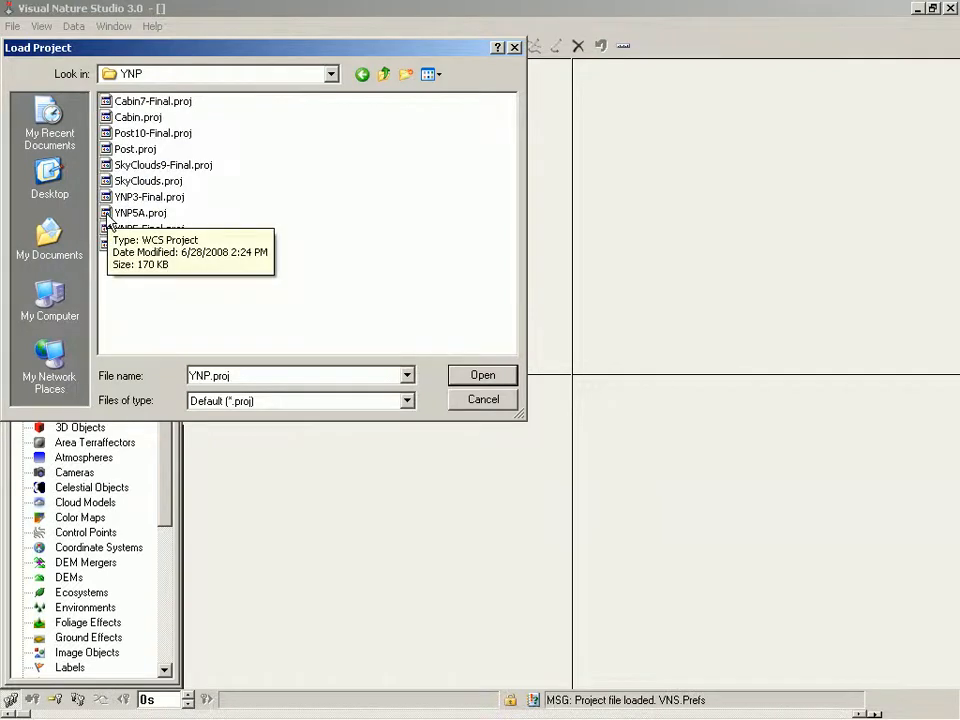
pyautogui.doubleClick(110, 213)
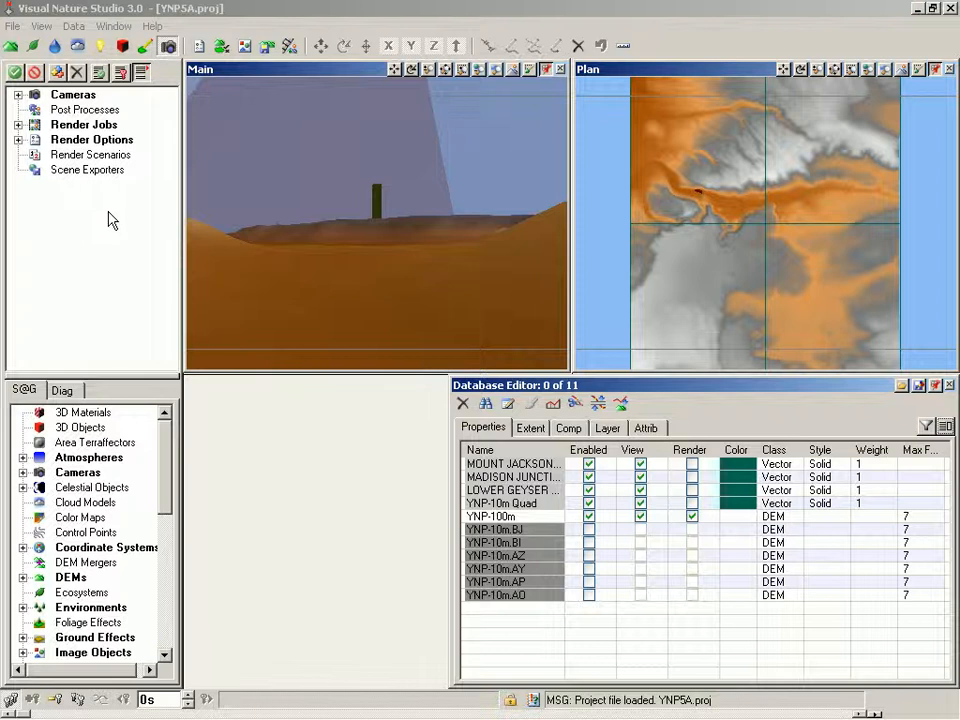
# - Save a copy of the project as YNP5.proj in the YNP folder directly under WCSProjects
pyautogui.click(13, 26)
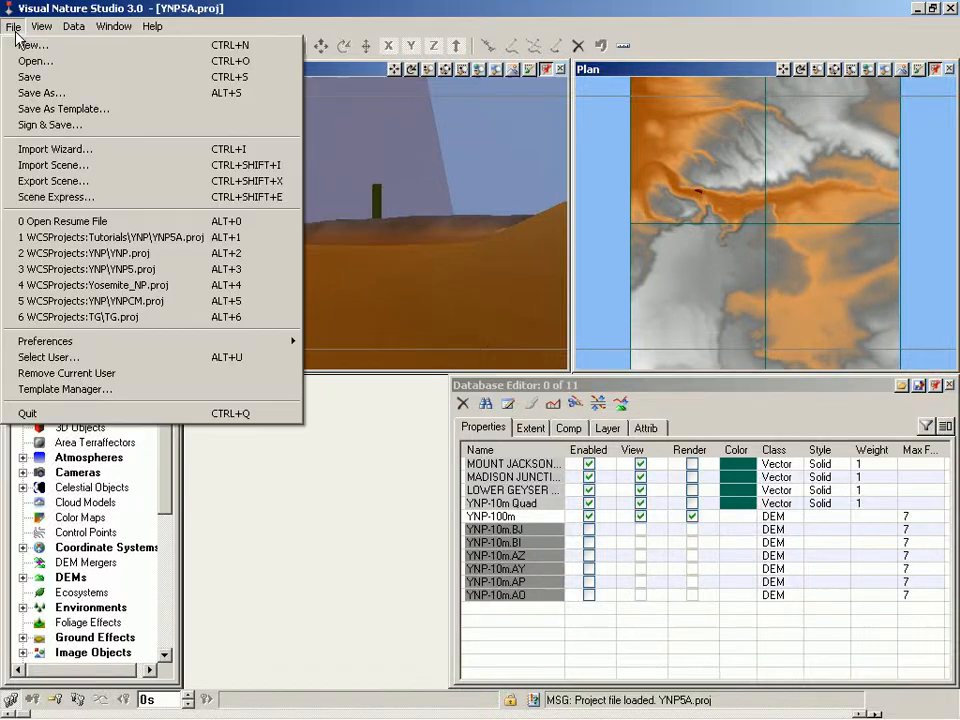
pyautogui.click(60, 93)
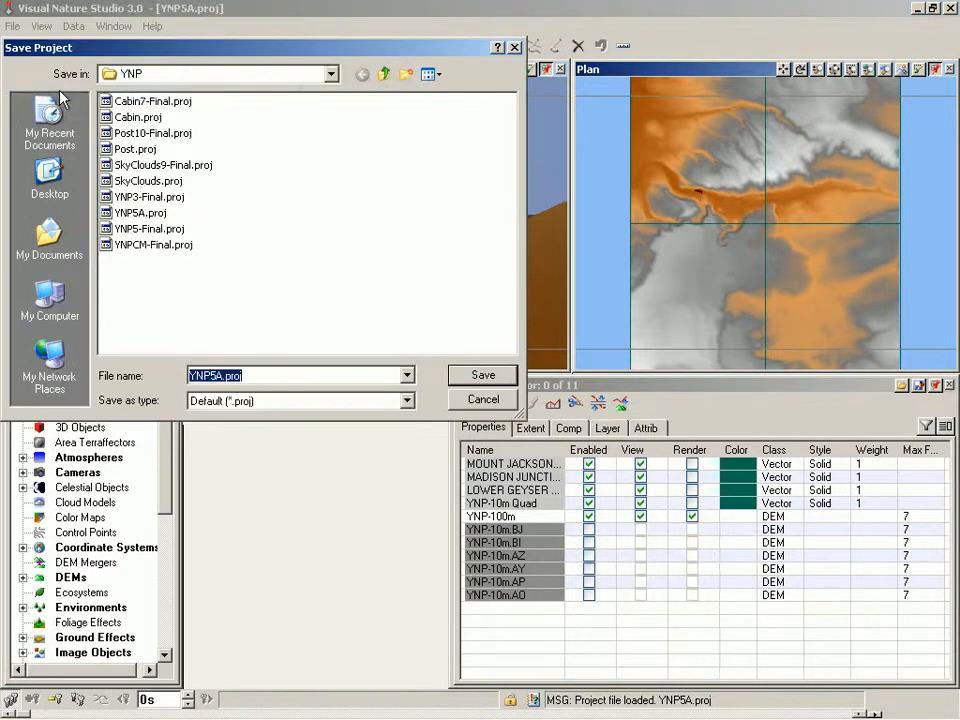
pyautogui.click(384, 75)
pyautogui.click(384, 75)
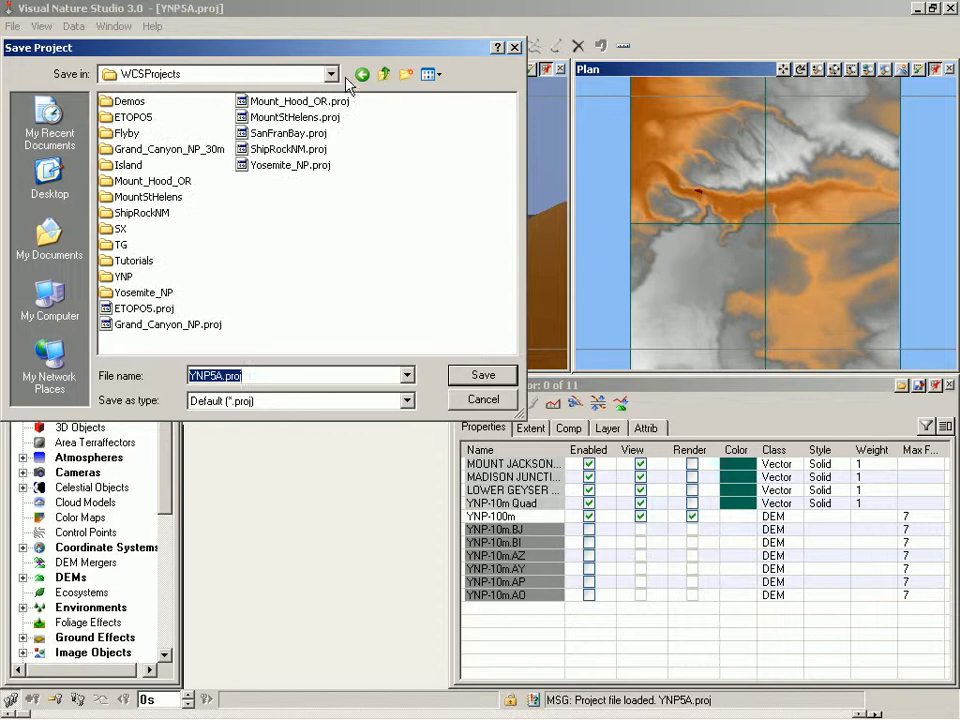
pyautogui.doubleClick(108, 279)
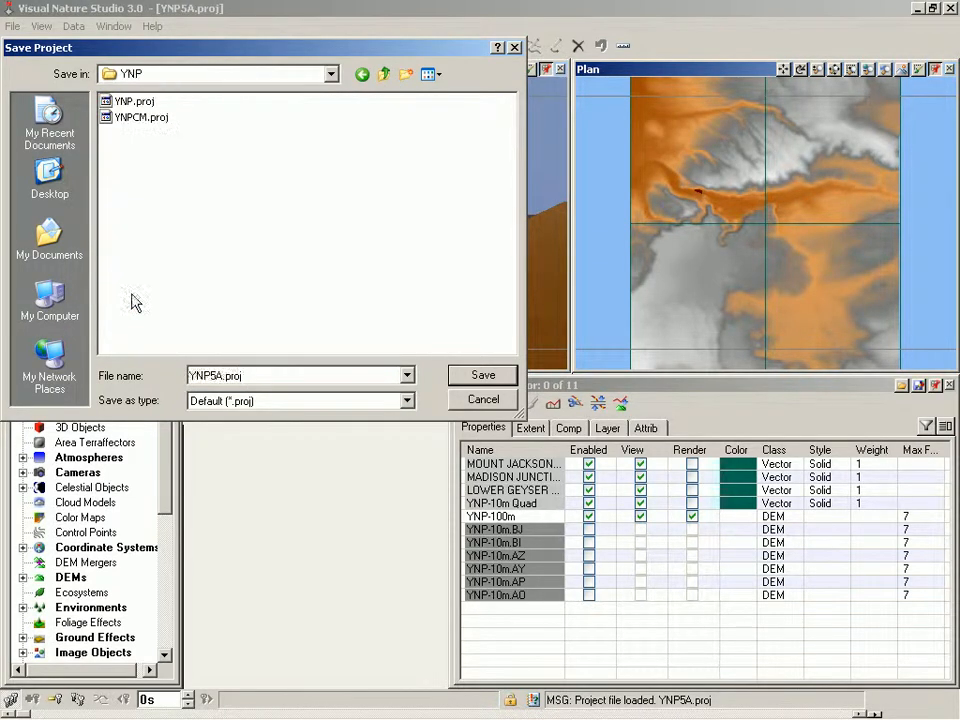
pyautogui.click(224, 377)
pyautogui.press('BackSpace')
pyautogui.press('Return')
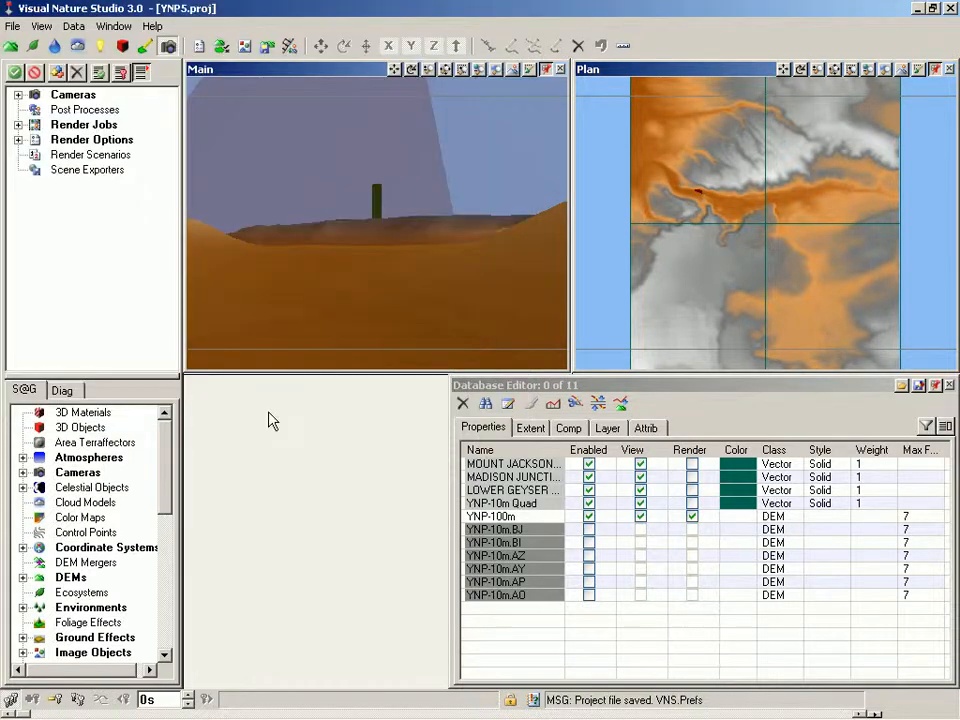
# - Turn off rendering for the YNP-100m DEM in the database
pyautogui.click(518, 399)
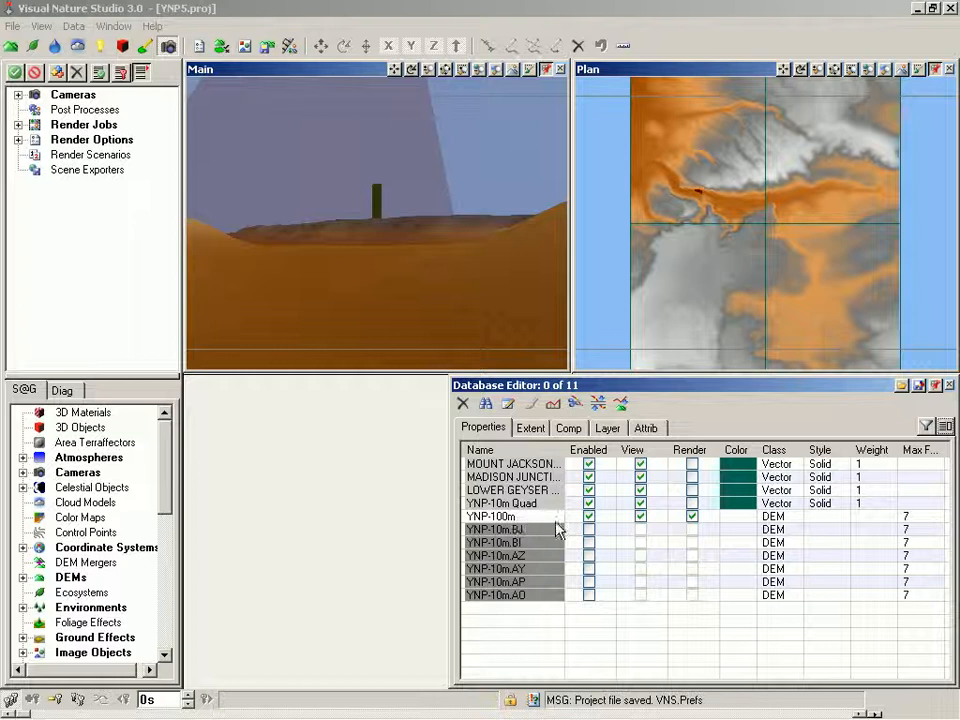
pyautogui.click(692, 517)
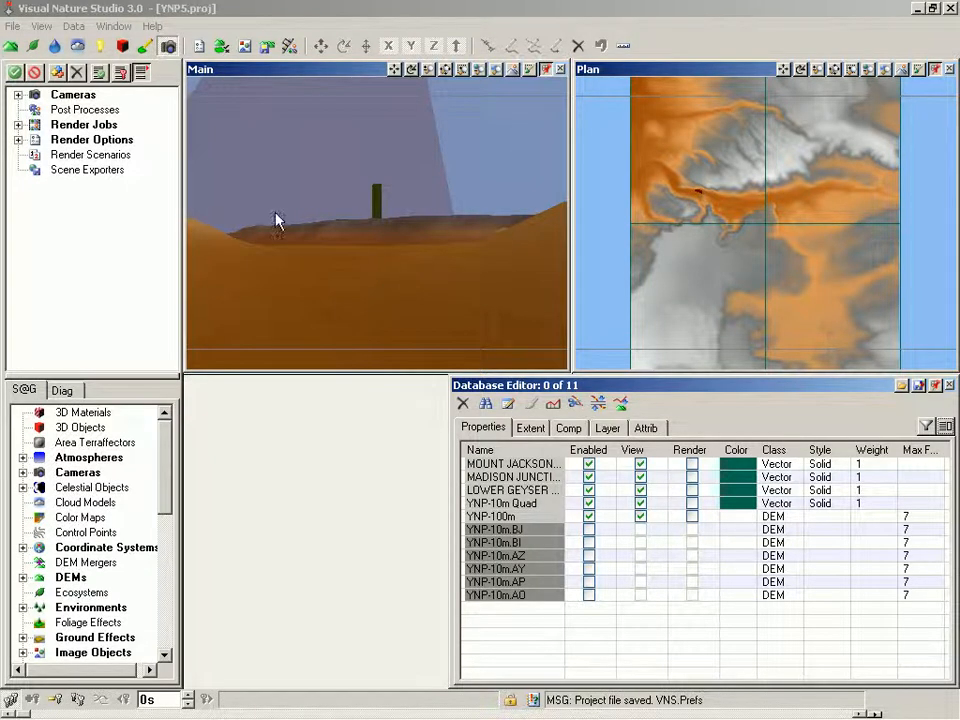
# - Select all members of the 10m layer, enable them for rendering, and keep them from being drawn in the views
pyautogui.click(11, 46)
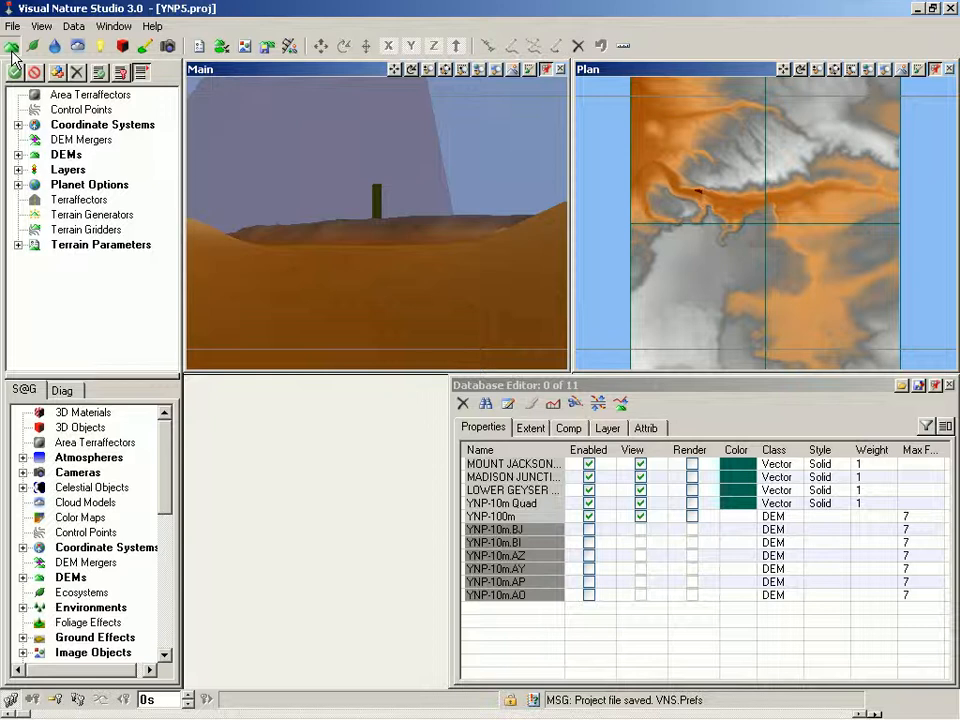
pyautogui.click(18, 171)
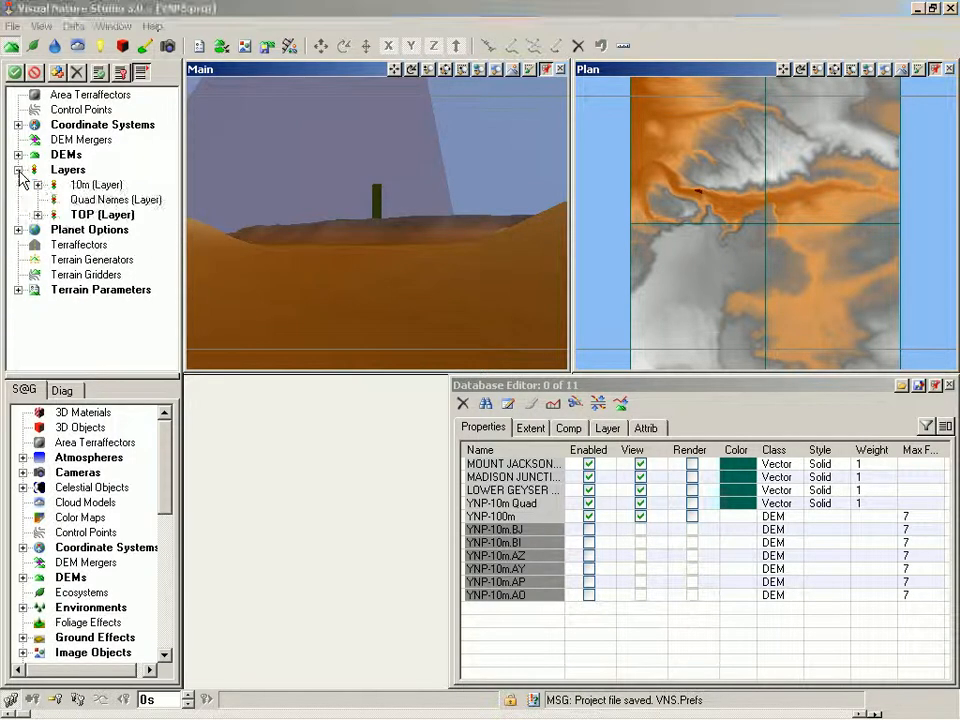
pyautogui.rightClick(94, 188)
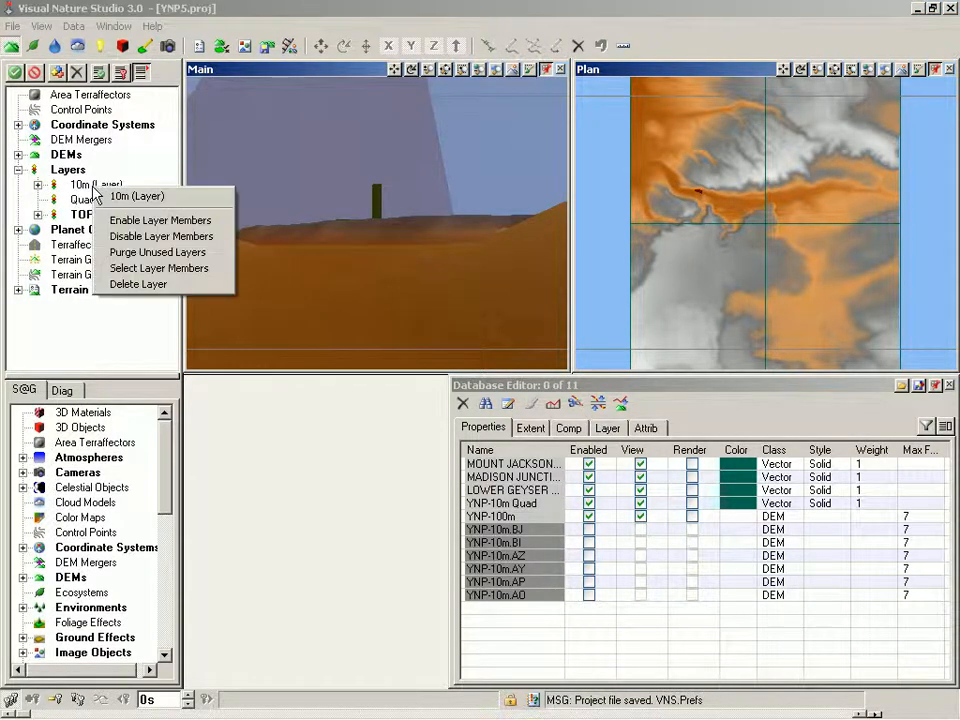
pyautogui.click(148, 270)
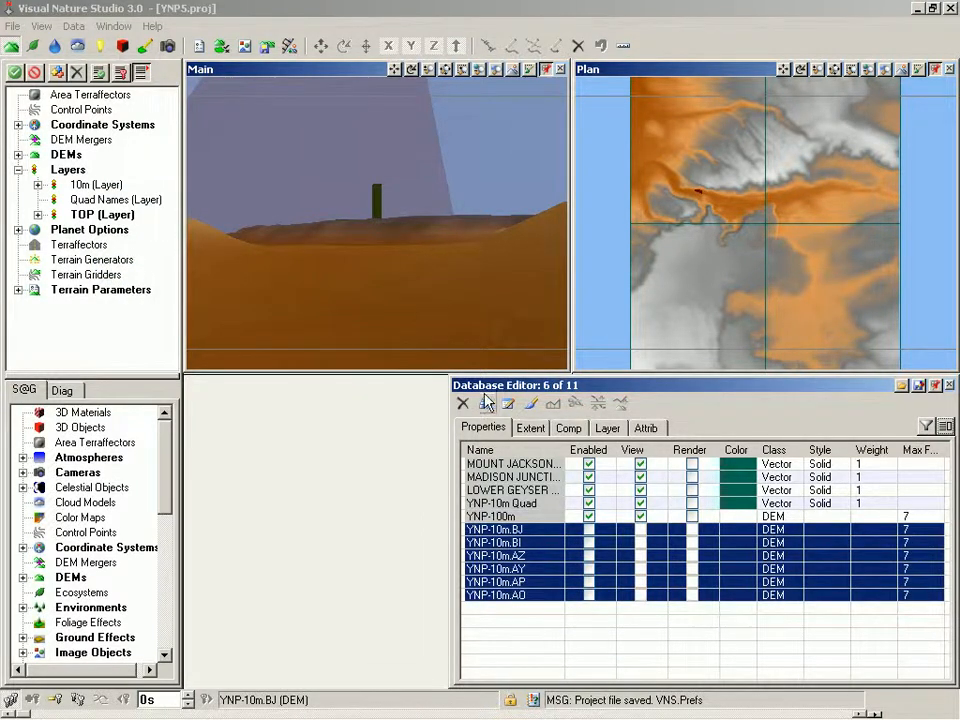
pyautogui.click(590, 532)
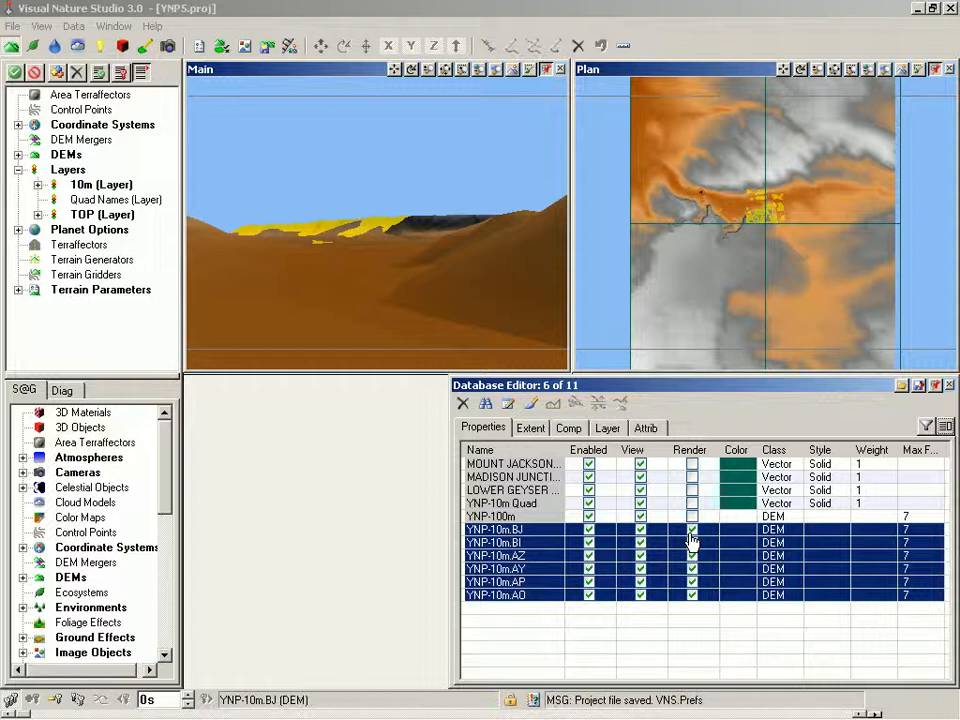
pyautogui.click(640, 535)
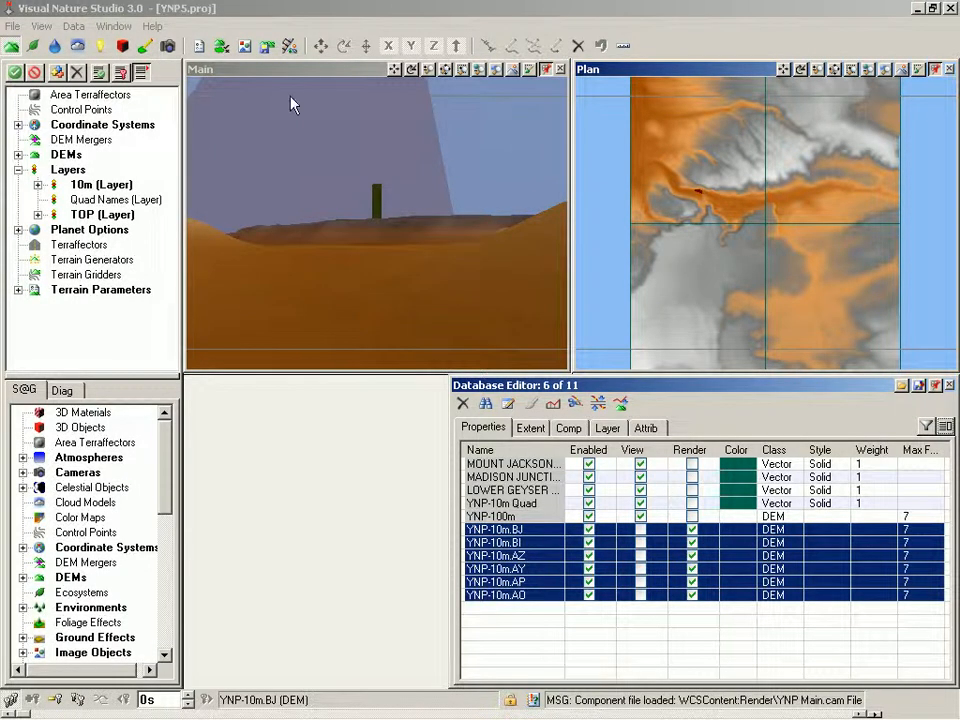
# - Load the YNP Main gallery component into the Main view's camera without scaling its position to the current DEM bounds
pyautogui.rightClick(278, 72)
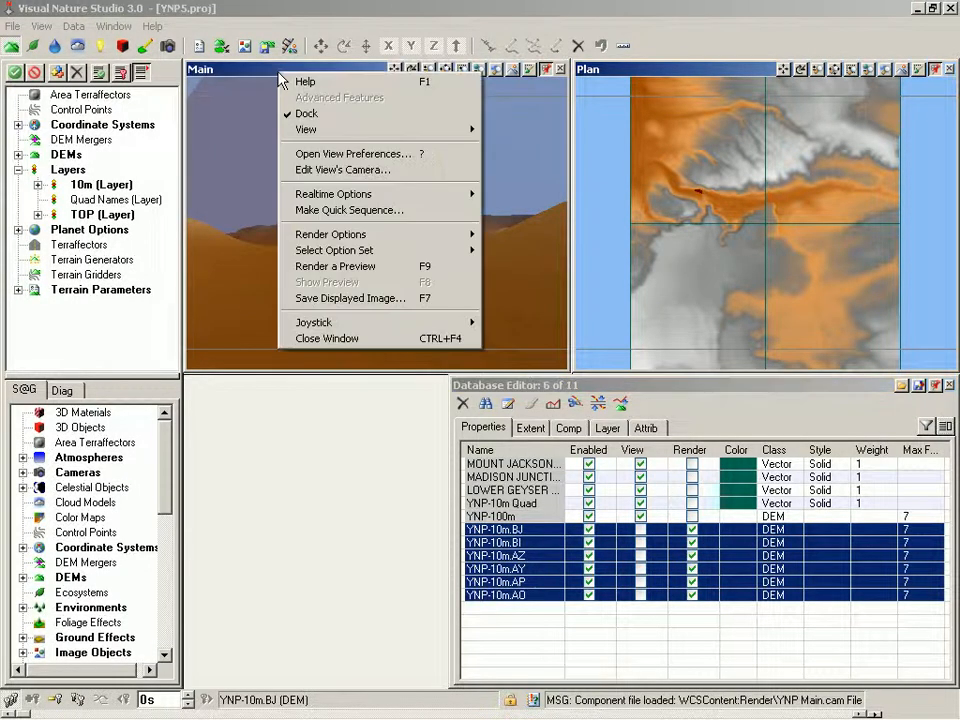
pyautogui.click(337, 172)
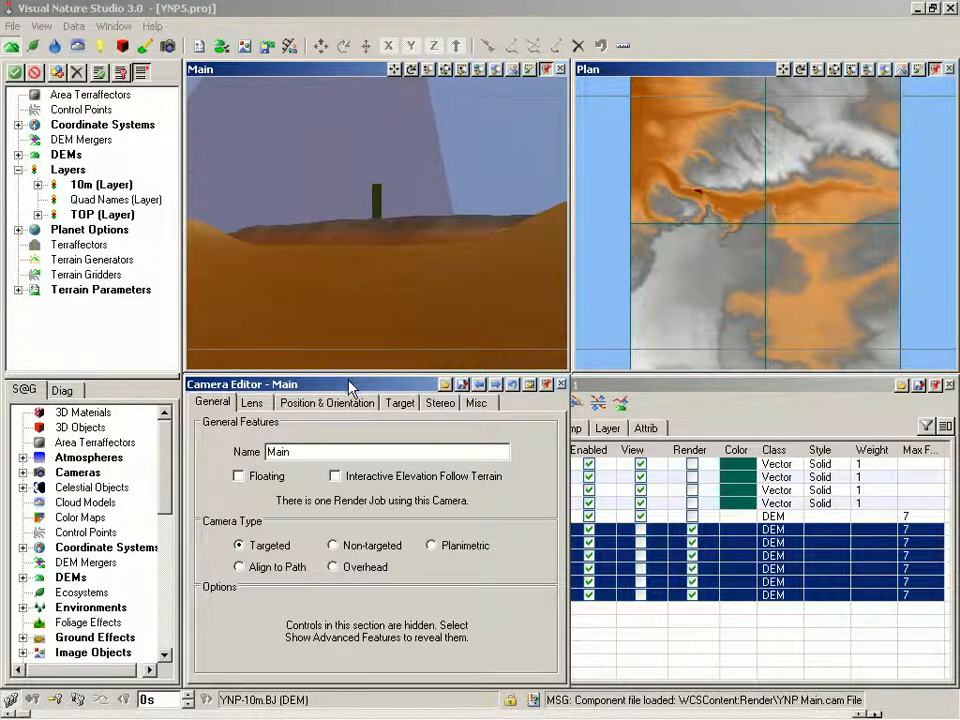
pyautogui.click(445, 386)
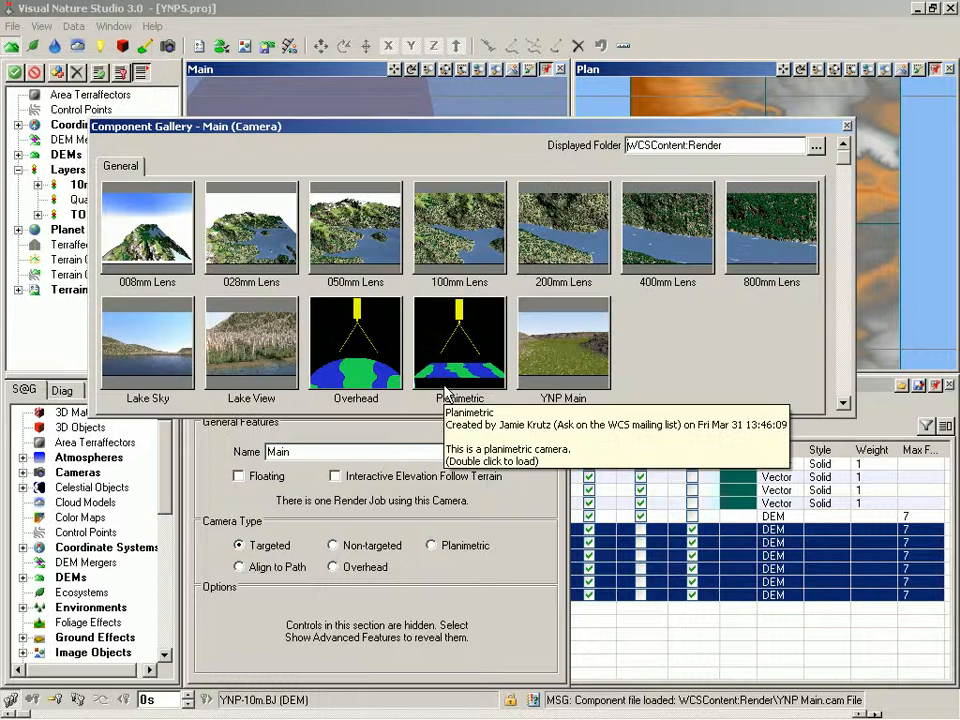
pyautogui.doubleClick(576, 362)
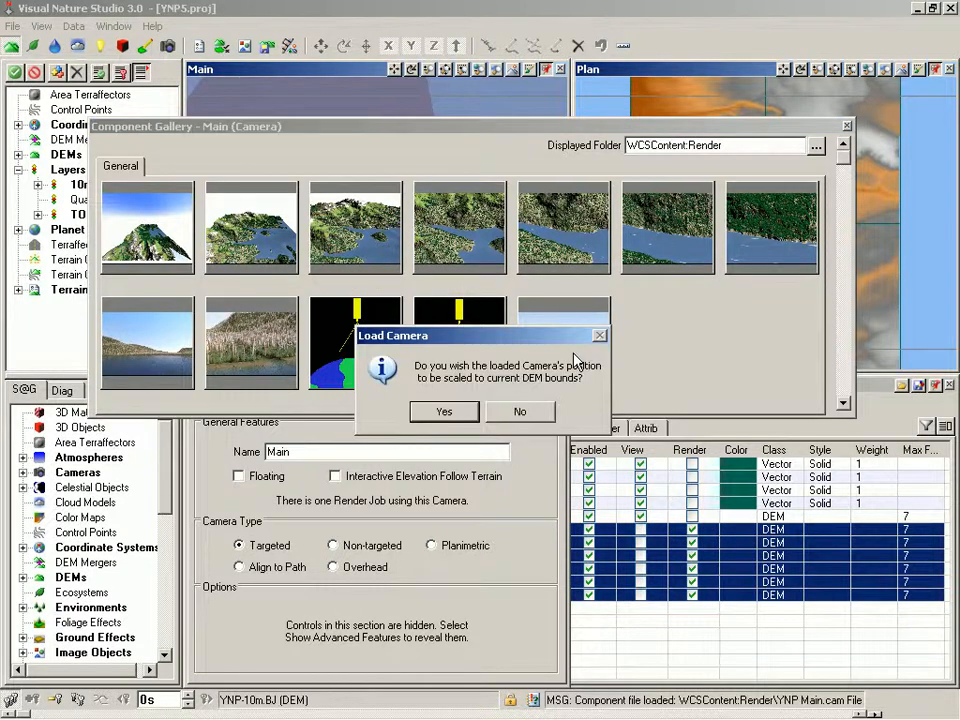
pyautogui.click(522, 418)
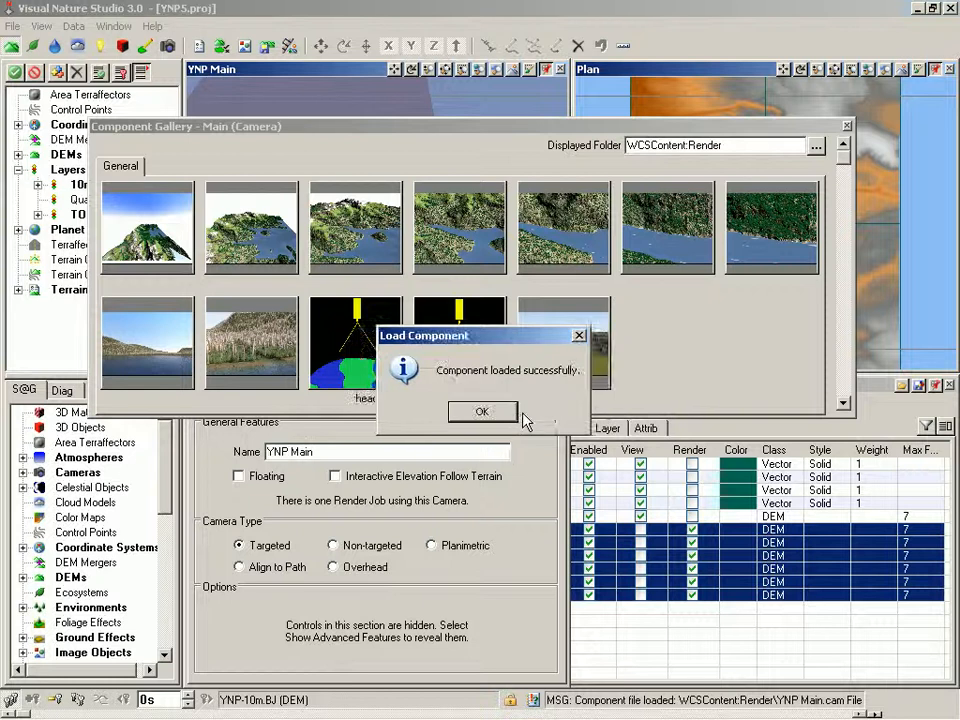
pyautogui.click(491, 410)
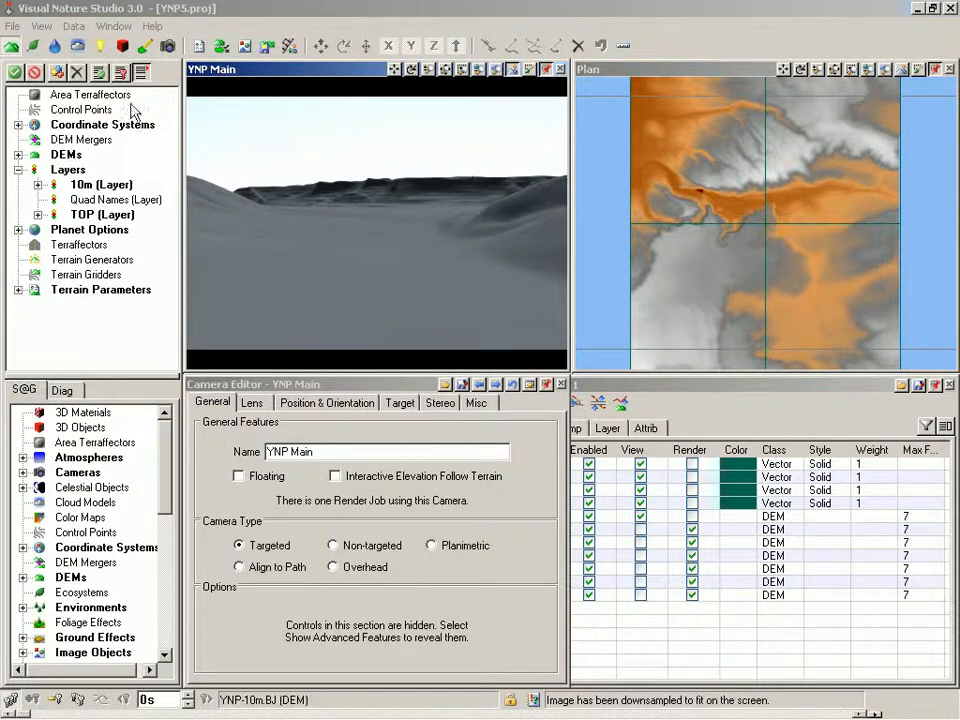
# - View LandCoverDiagram.jpg from the DVD's image folder to study the land cover basics, and close it
pyautogui.click(44, 28)
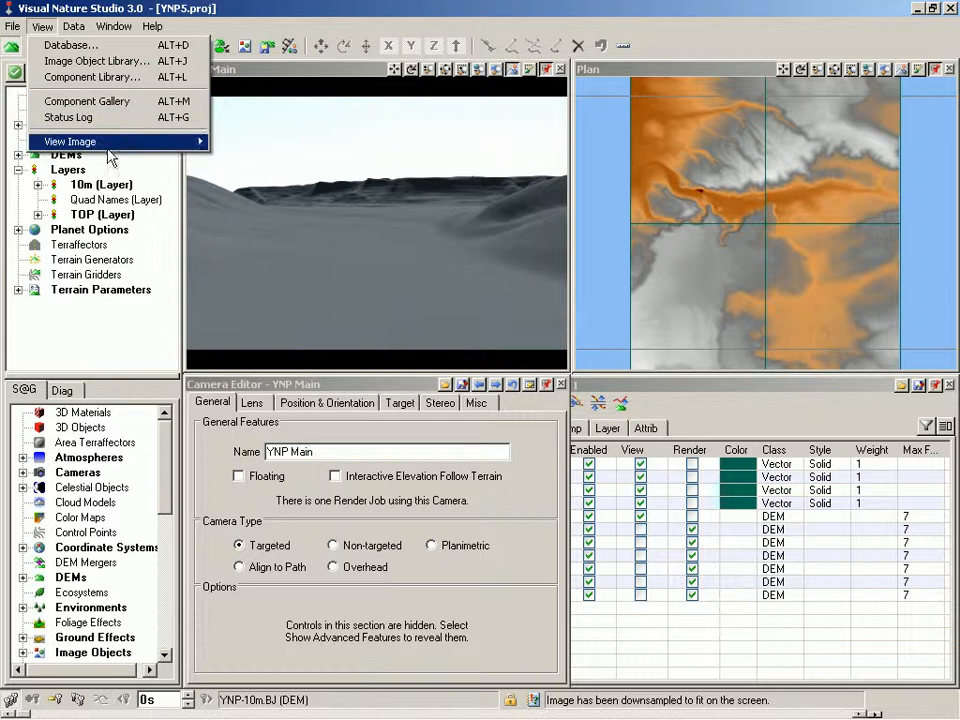
pyautogui.moveTo(110, 152)
pyautogui.click(250, 158)
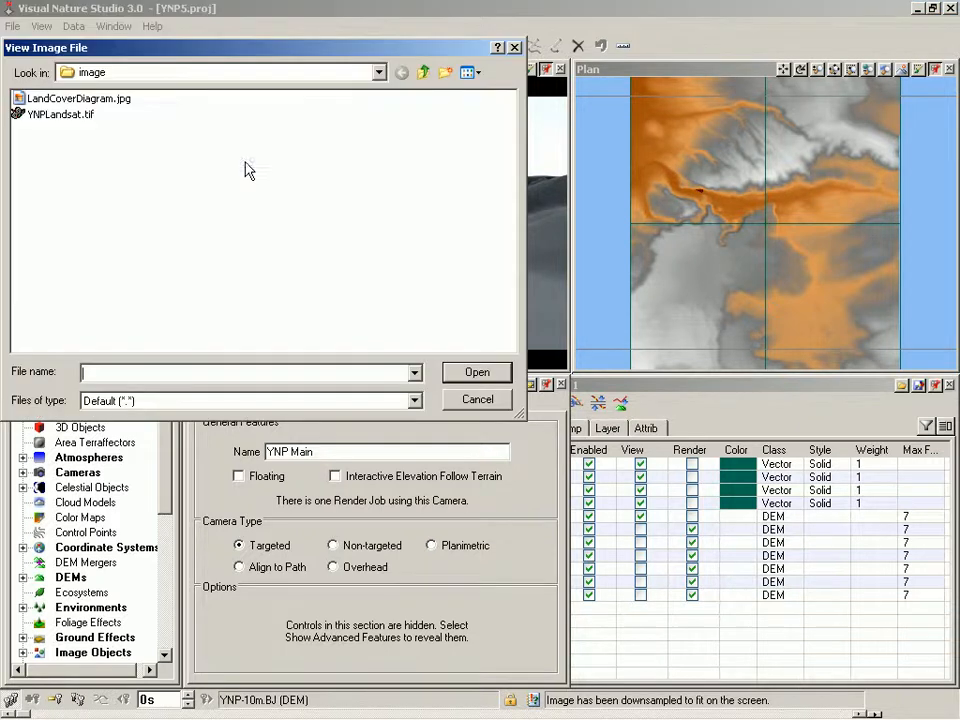
pyautogui.click(424, 71)
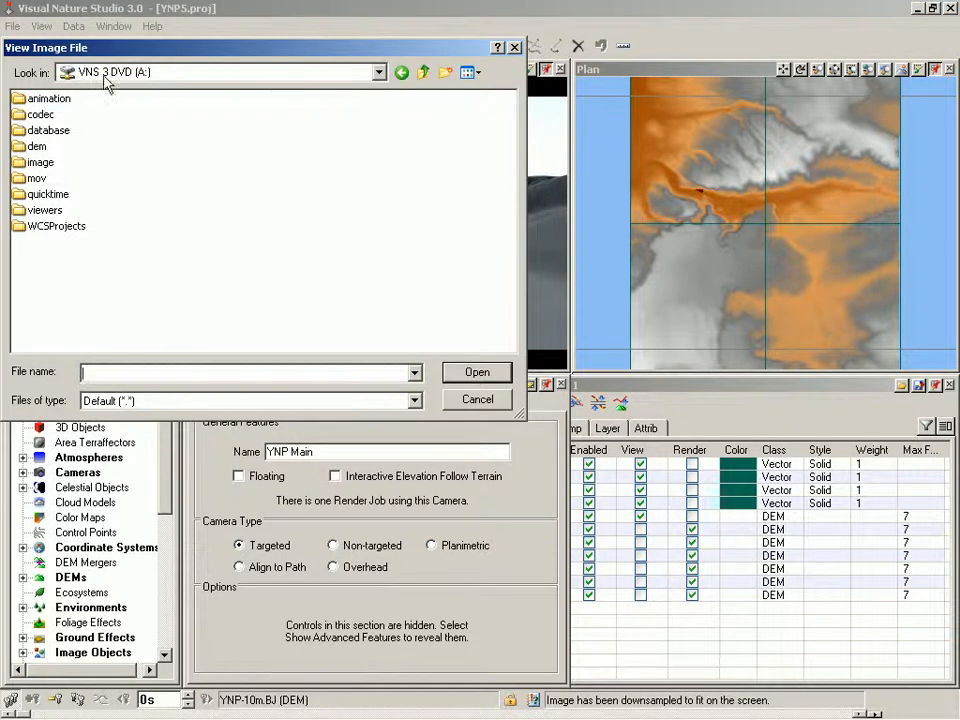
pyautogui.doubleClick(18, 162)
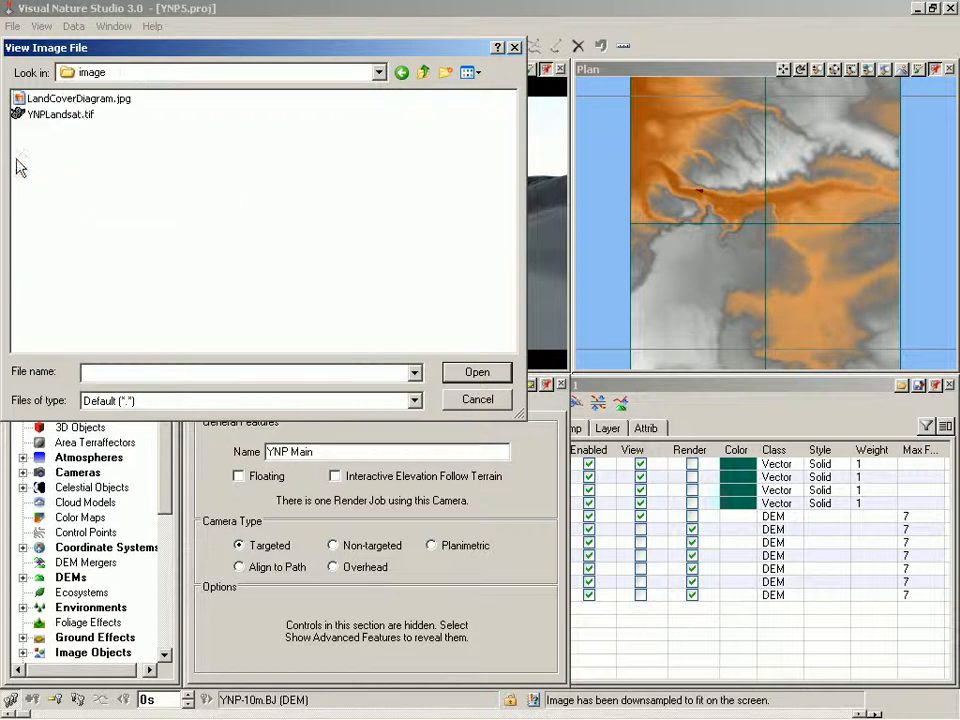
pyautogui.doubleClick(74, 99)
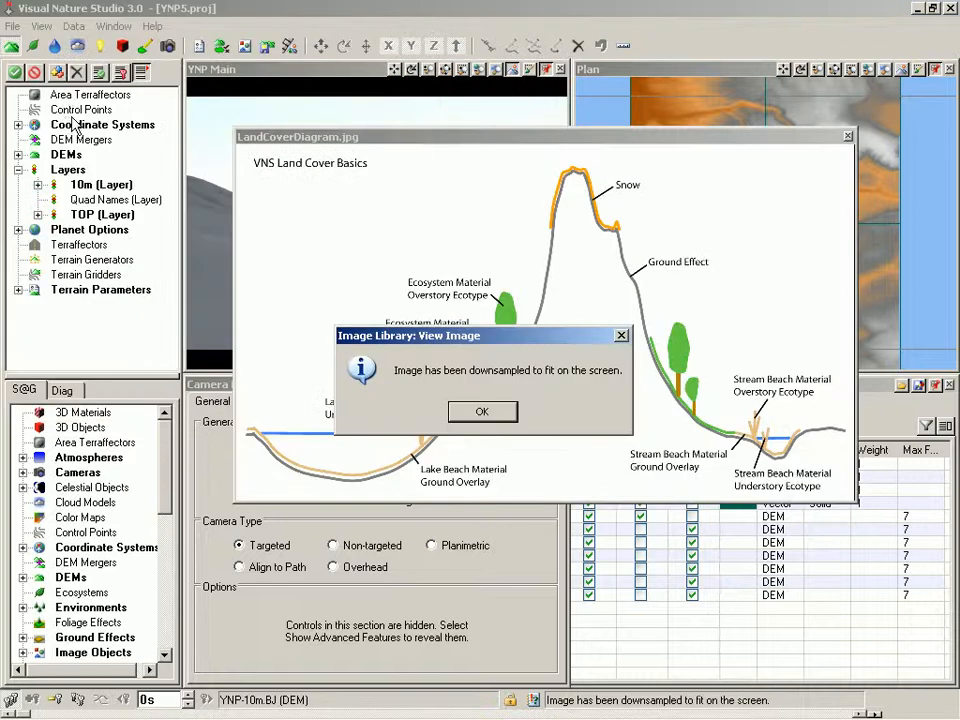
pyautogui.press('Return')
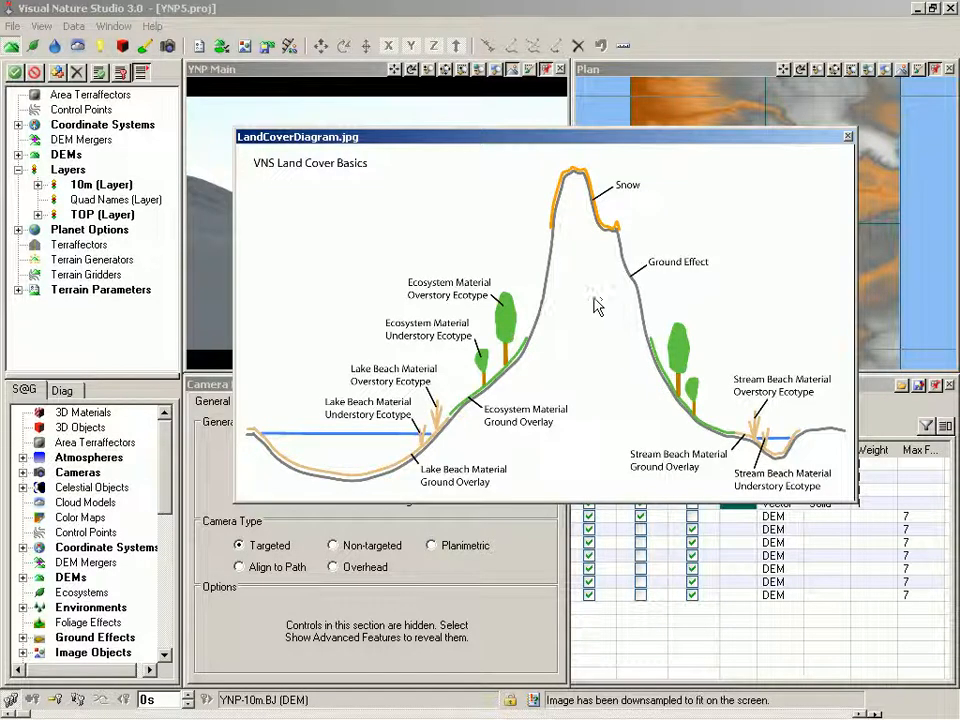
pyautogui.click(847, 138)
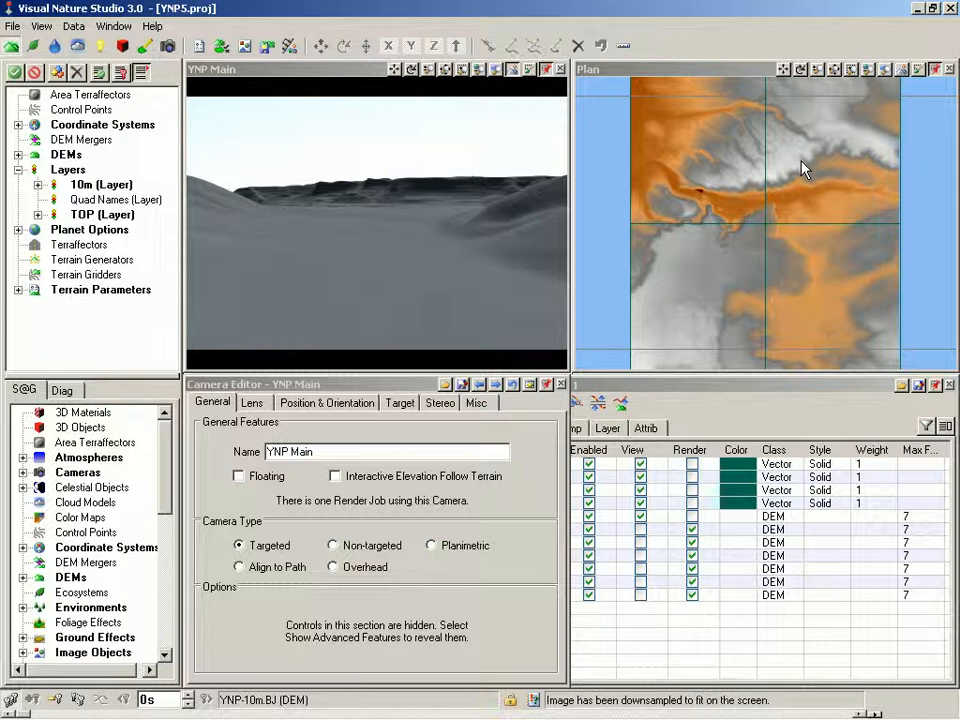
# - Load the Western Desert gallery component into the YNP Ground effect and return to the scene component list
pyautogui.doubleClick(392, 297)
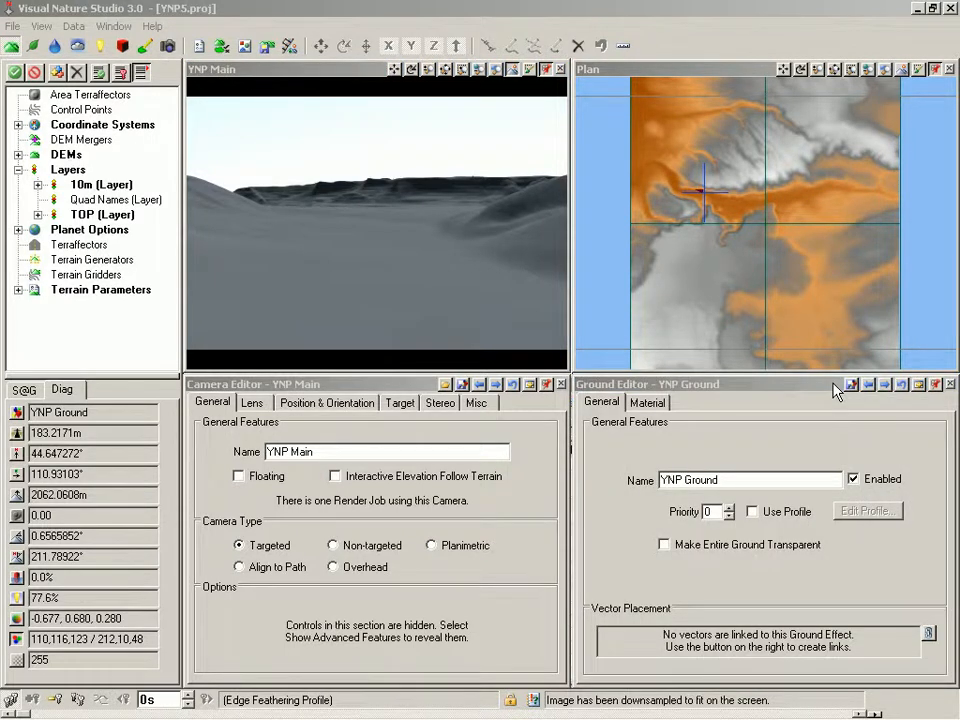
pyautogui.click(843, 385)
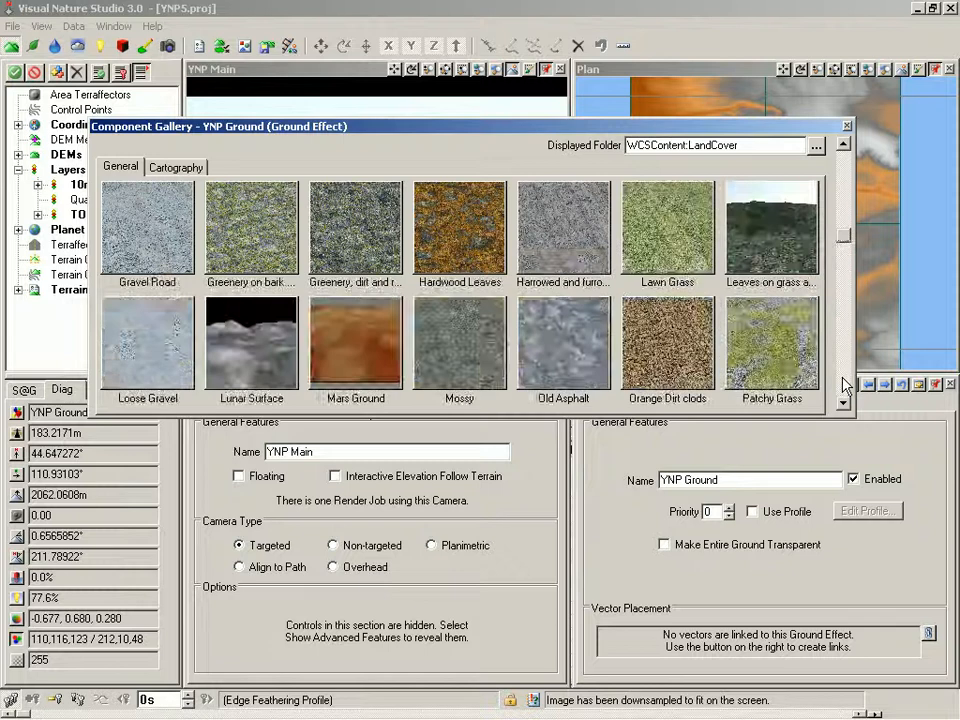
pyautogui.click(843, 385)
pyautogui.click(843, 385)
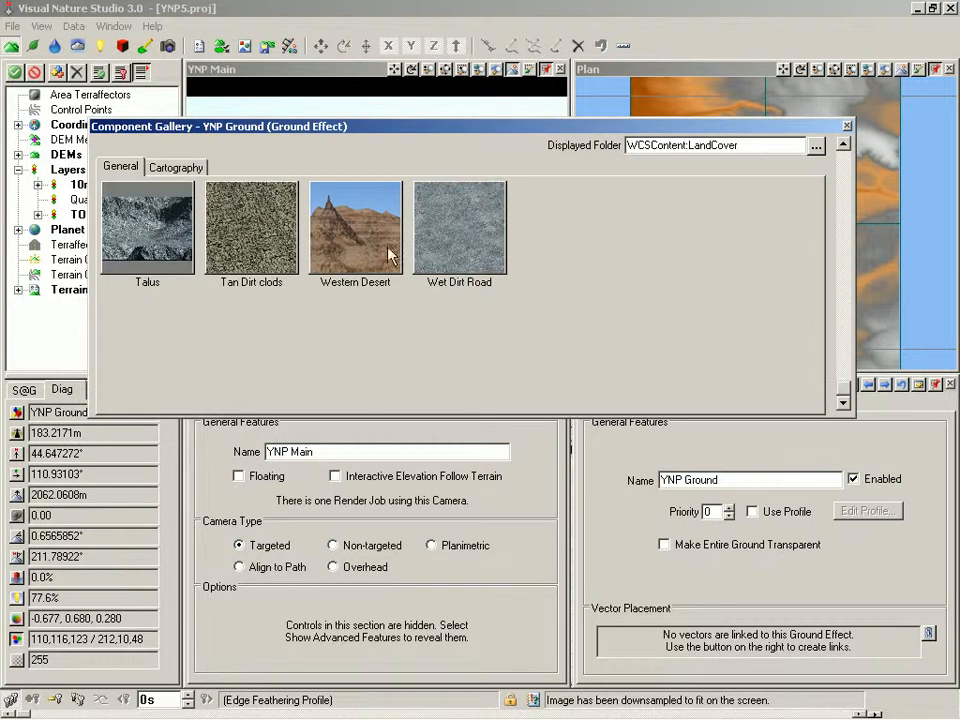
pyautogui.moveTo(362, 247)
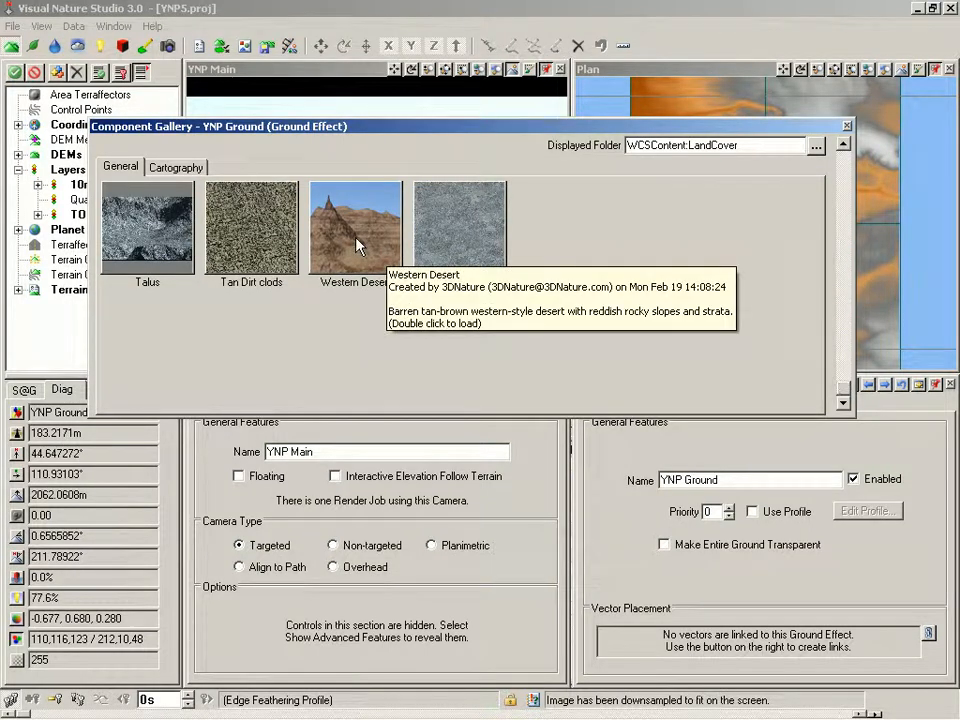
pyautogui.doubleClick(357, 246)
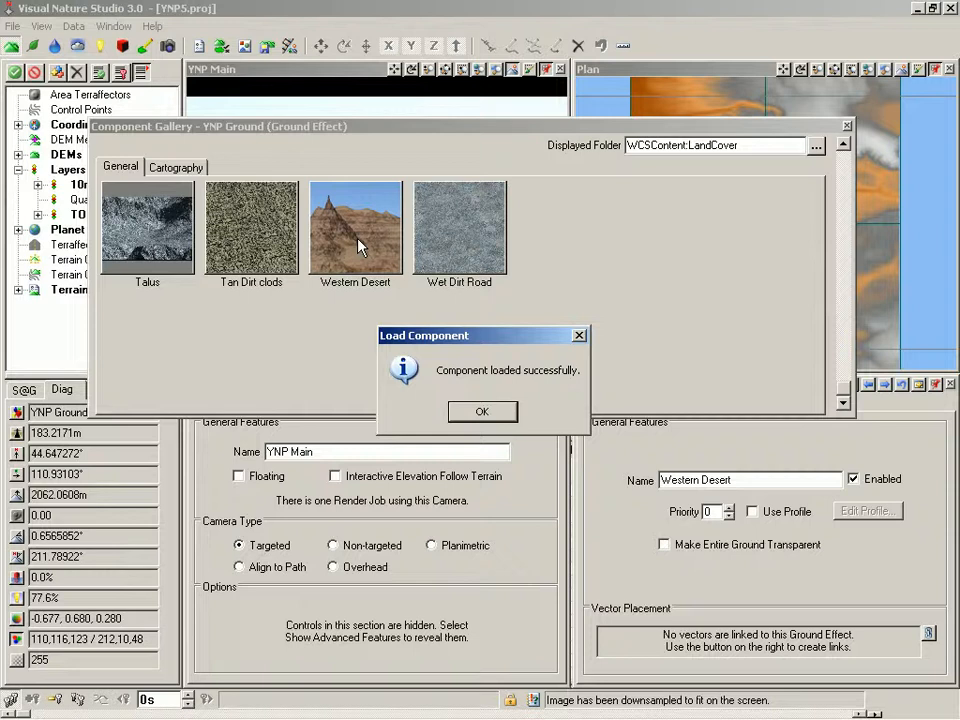
pyautogui.click(482, 411)
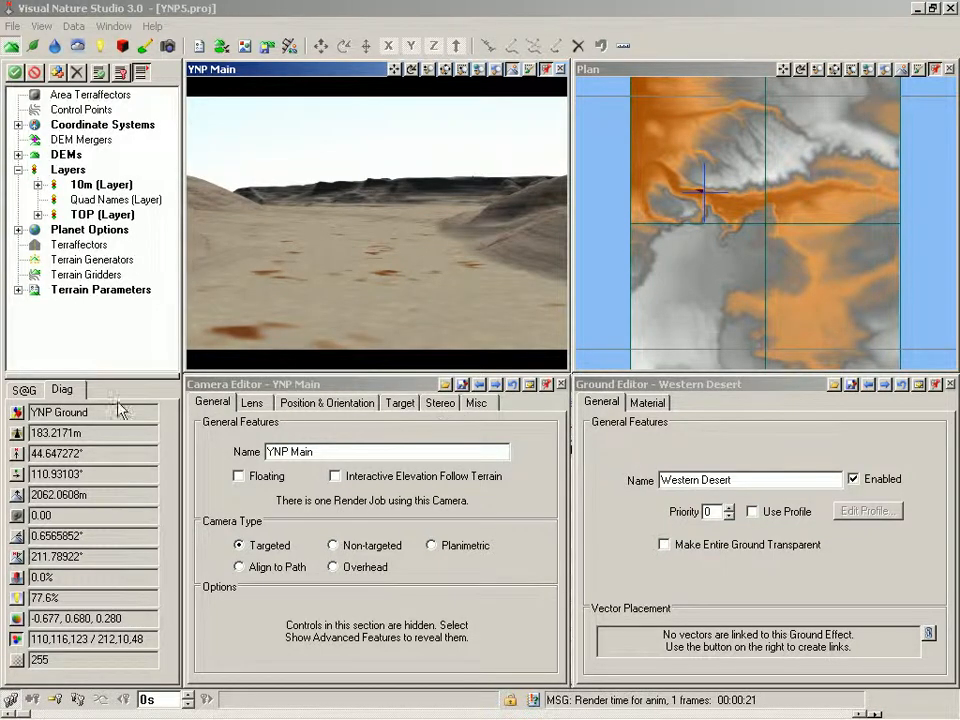
pyautogui.click(40, 390)
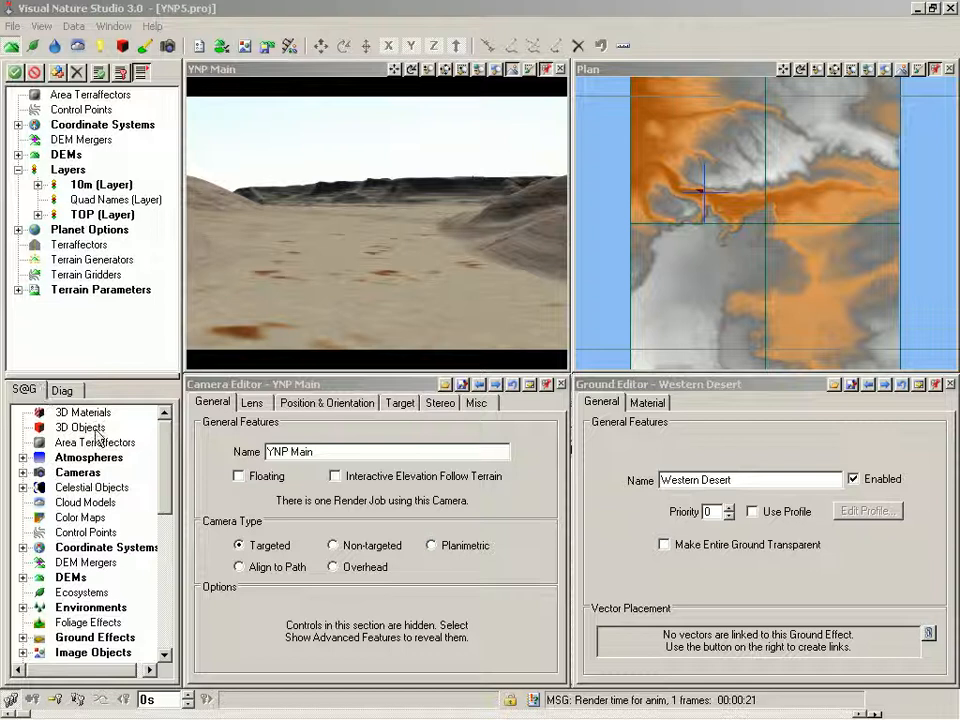
# - Set the YNP Sun light's position by time to 2:00 PM, leaving the date as is, and keep the new position
pyautogui.scroll(-1, 170, 490)
pyautogui.scroll(-4, 170, 490)
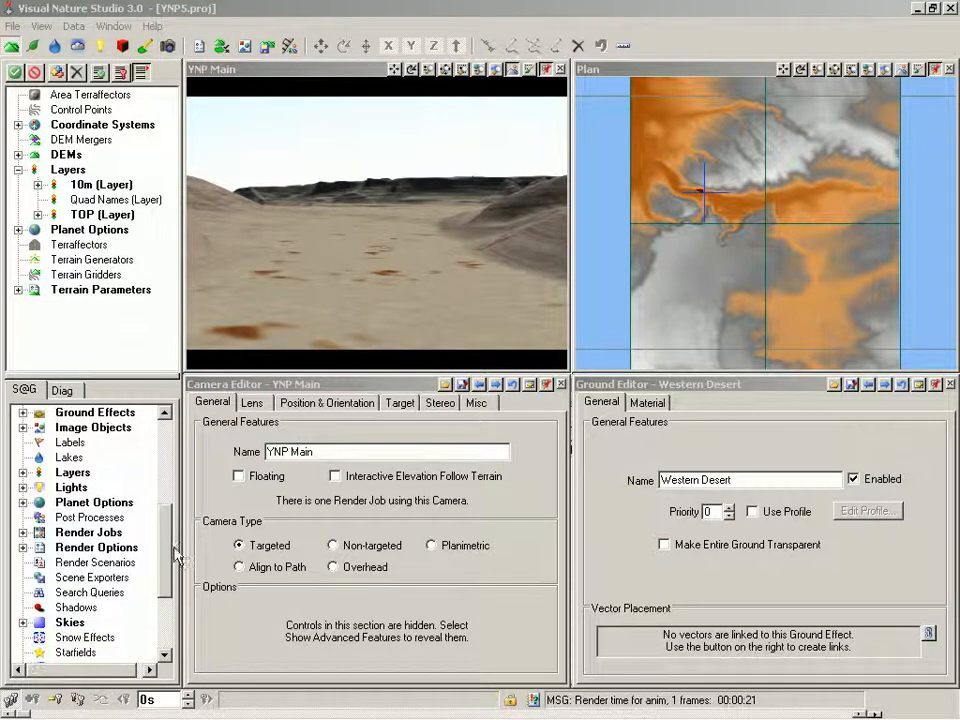
pyautogui.click(22, 488)
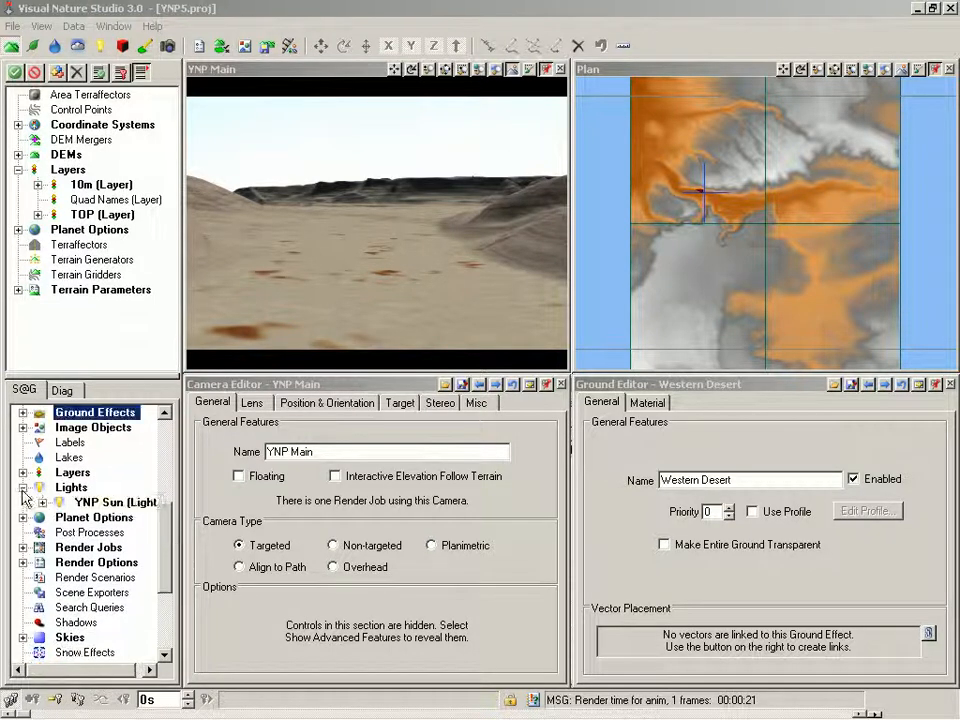
pyautogui.doubleClick(95, 504)
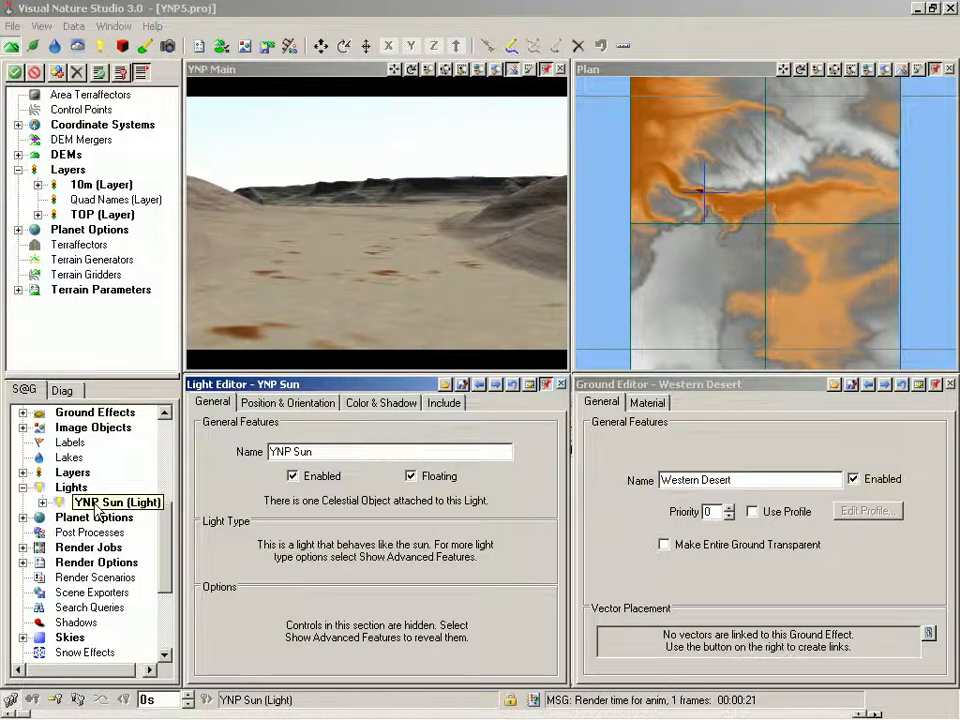
pyautogui.click(286, 403)
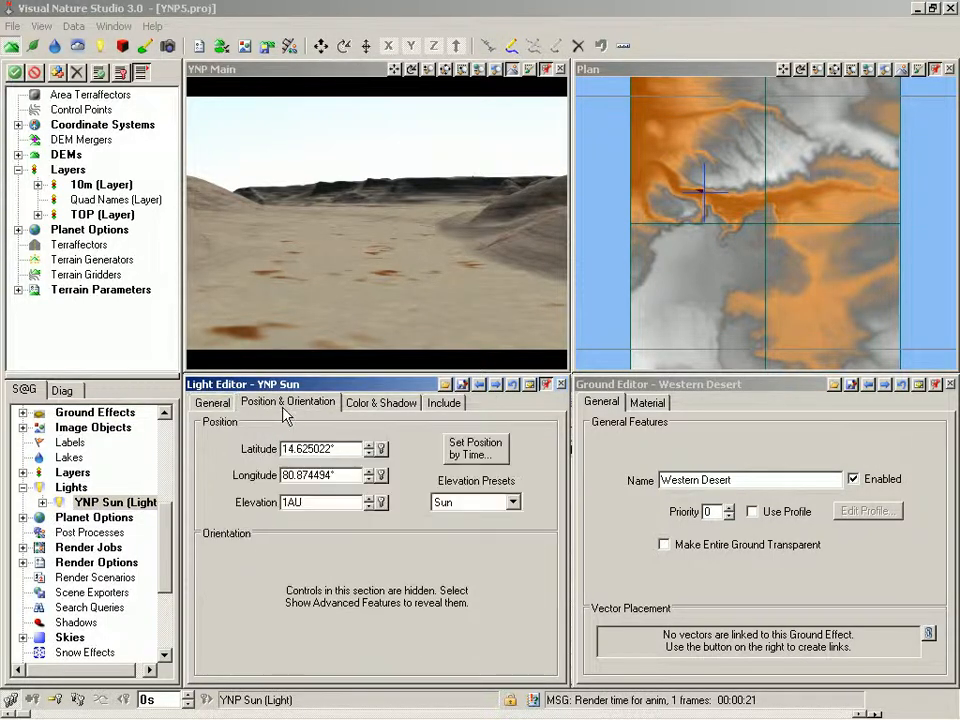
pyautogui.click(476, 449)
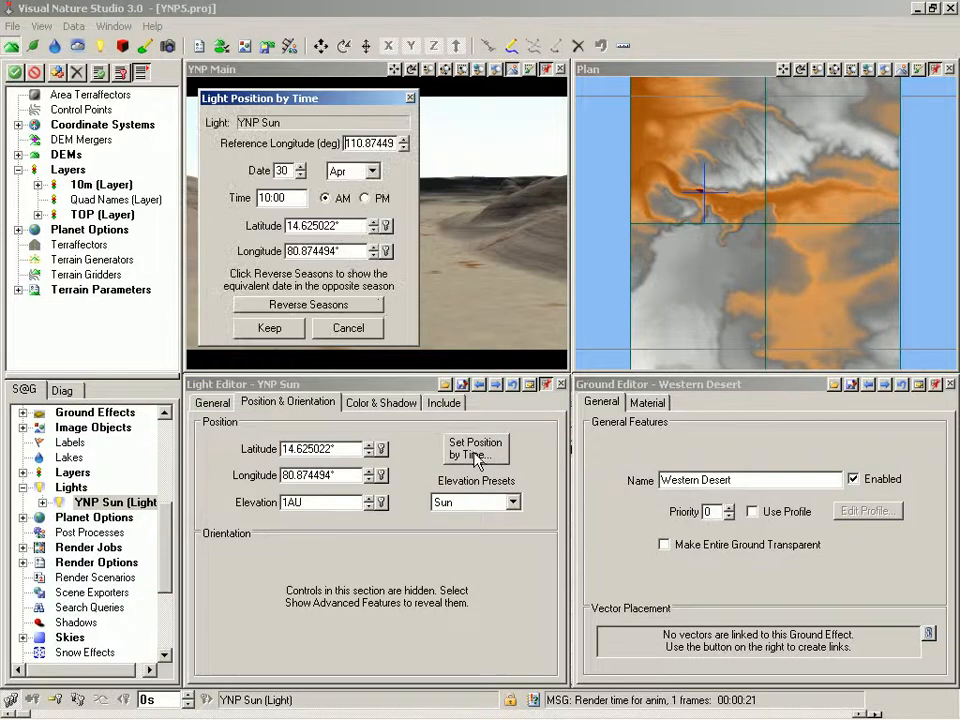
pyautogui.moveTo(291, 198); pyautogui.dragTo(249, 198)
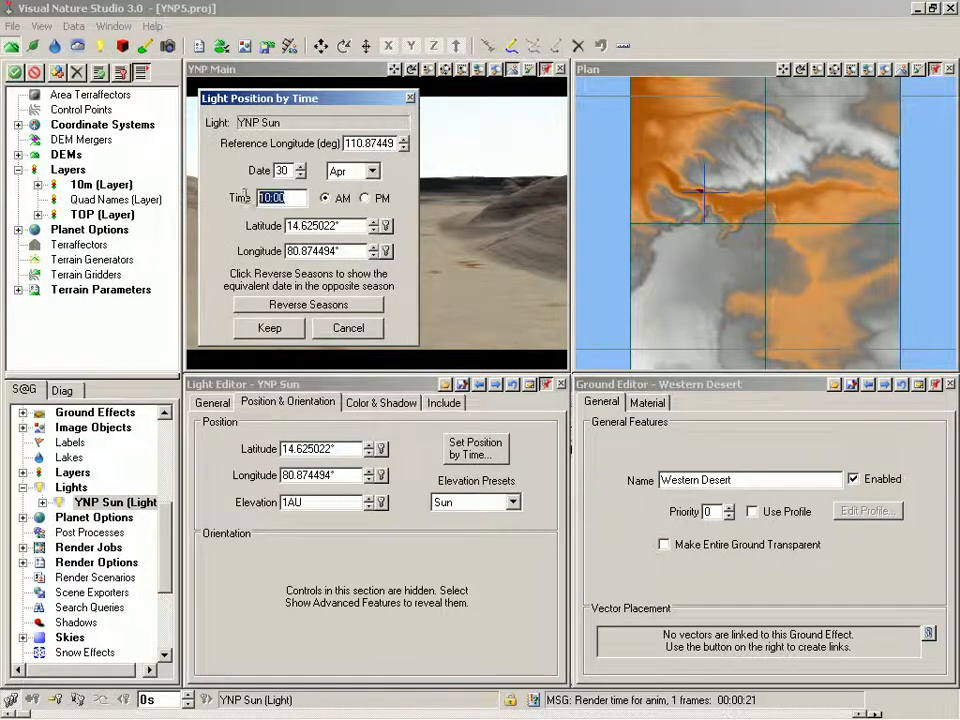
pyautogui.write('2')
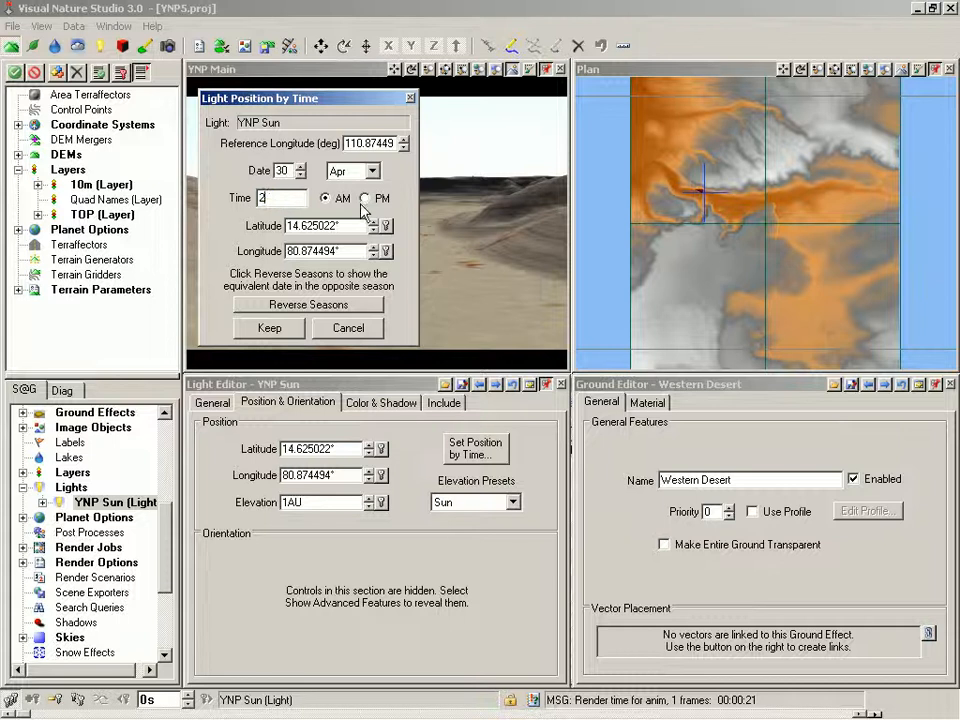
pyautogui.click(365, 199)
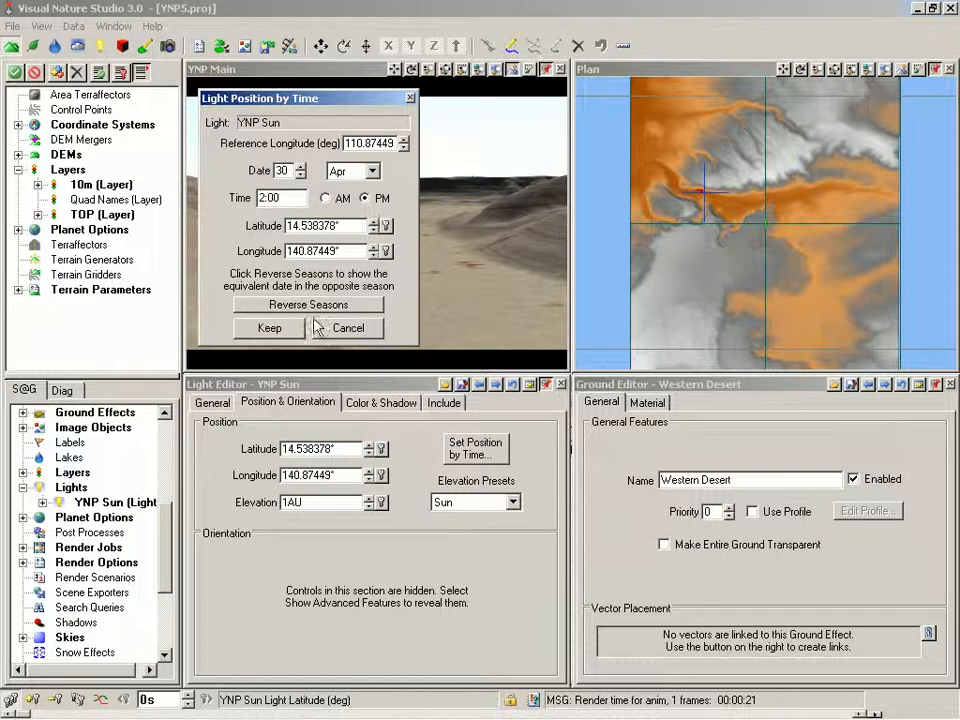
pyautogui.click(268, 330)
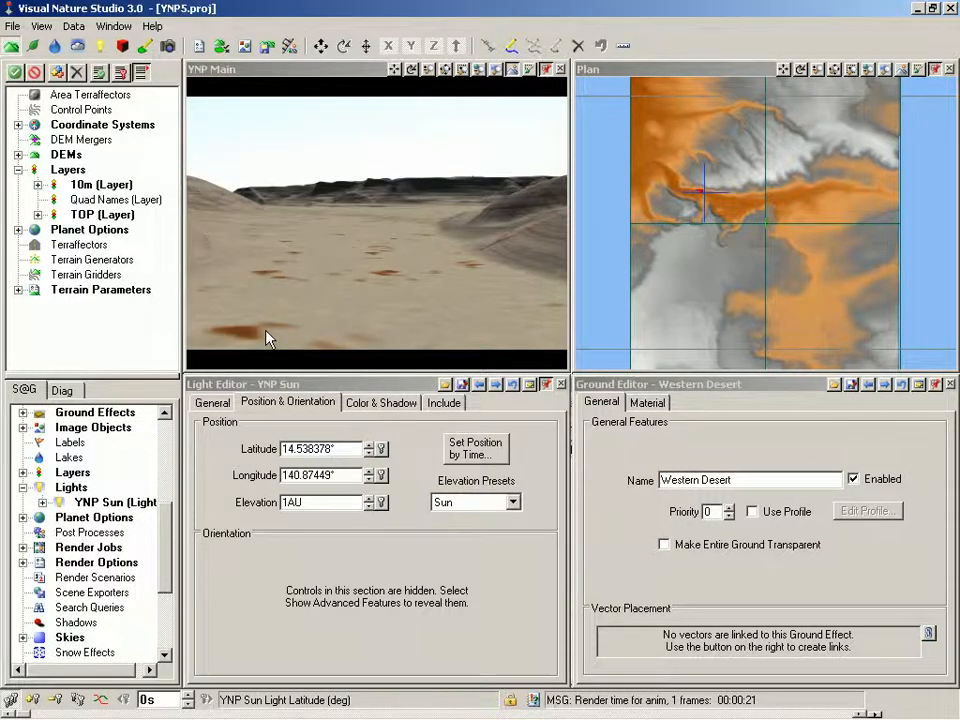